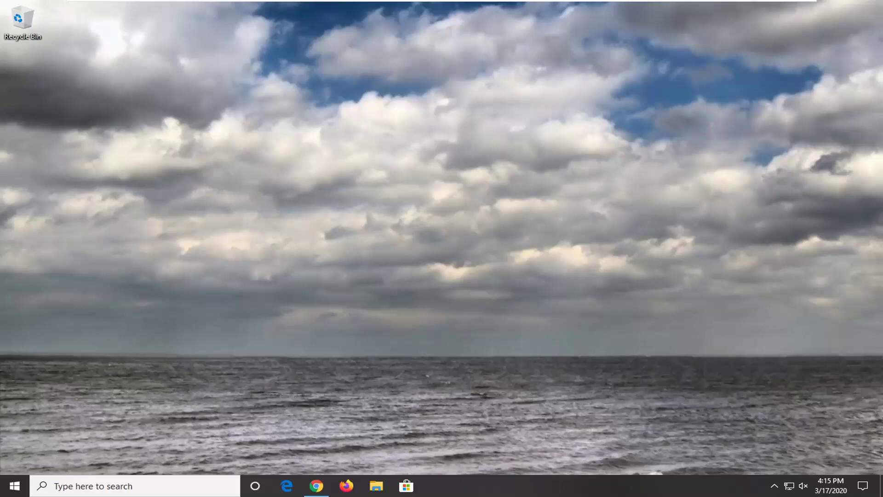
Find regedit from the Start menu and run Registry Editor as administrator, approving the UAC prompt.
left_click(6, 489)
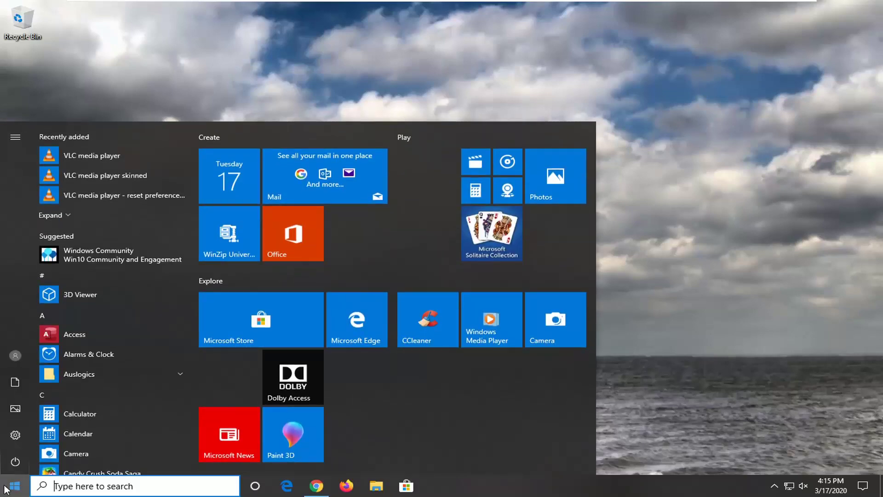
type("re")
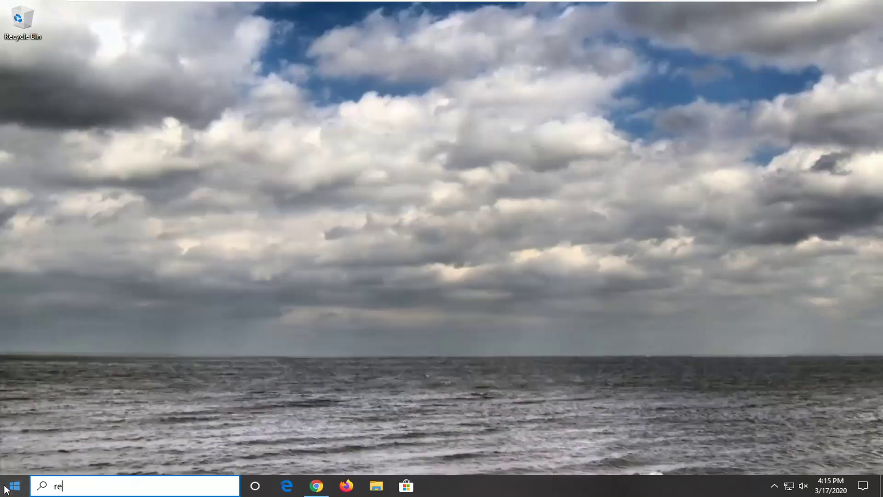
type("gedit")
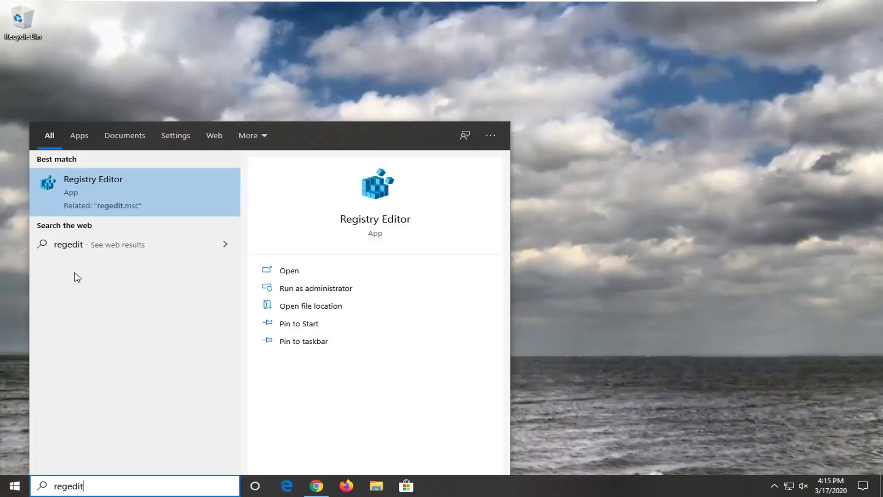
right_click(90, 187)
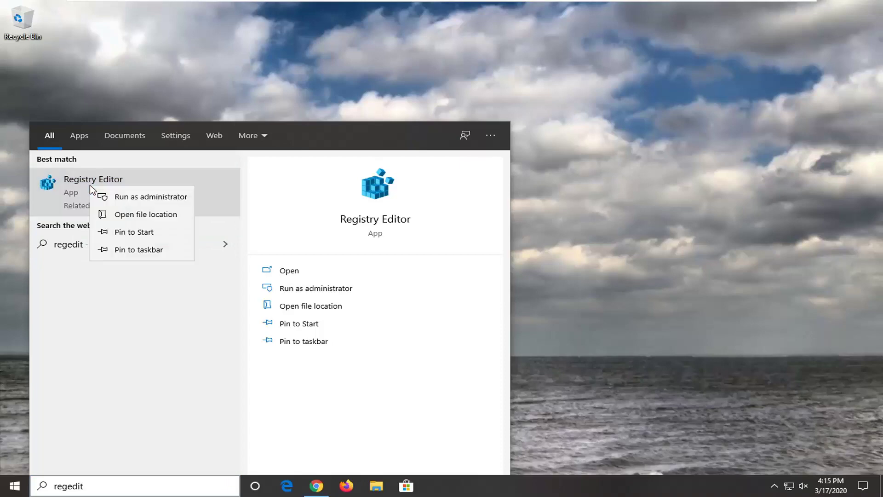
left_click(143, 199)
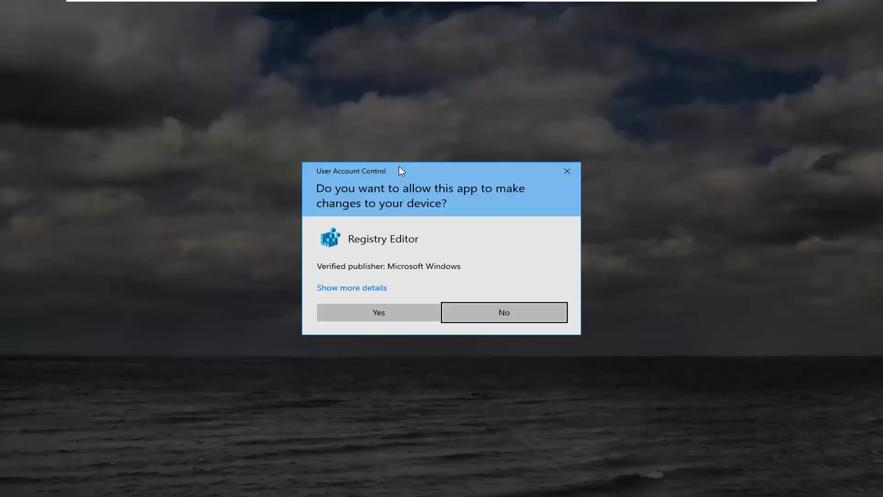
left_click(386, 314)
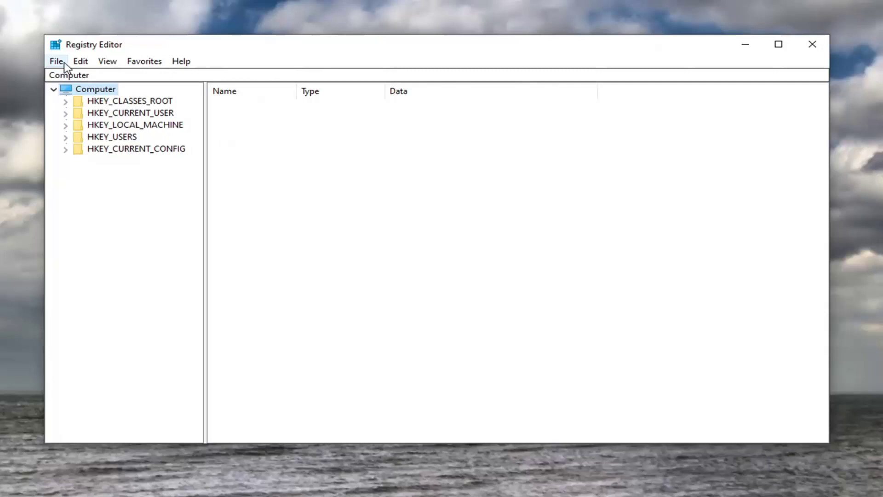
left_click(56, 62)
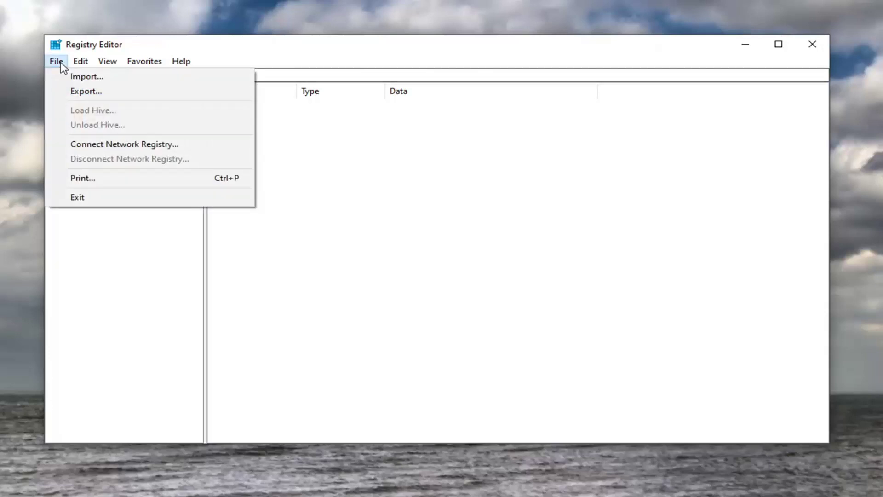
left_click(76, 96)
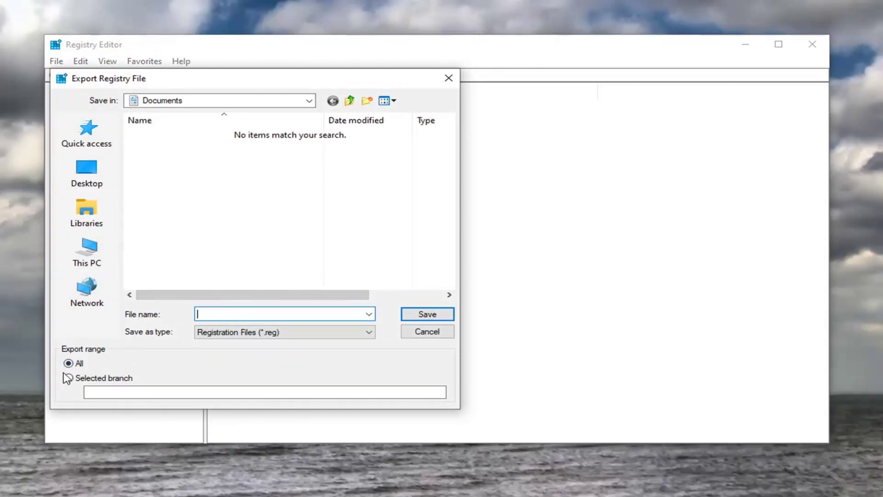
left_click(424, 334)
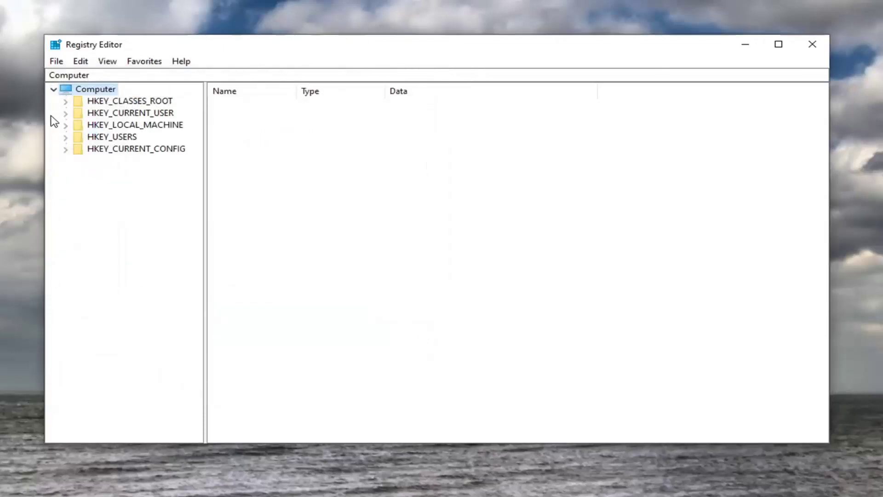
left_click(56, 61)
left_click(85, 77)
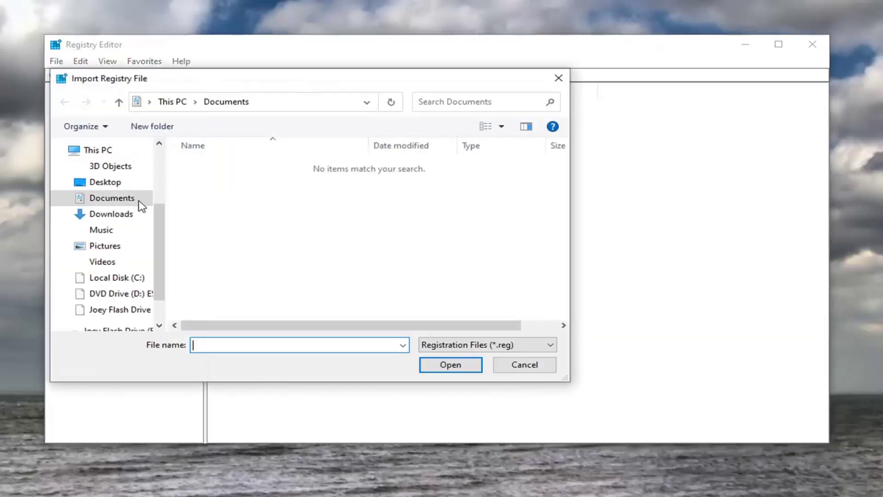
left_click(527, 370)
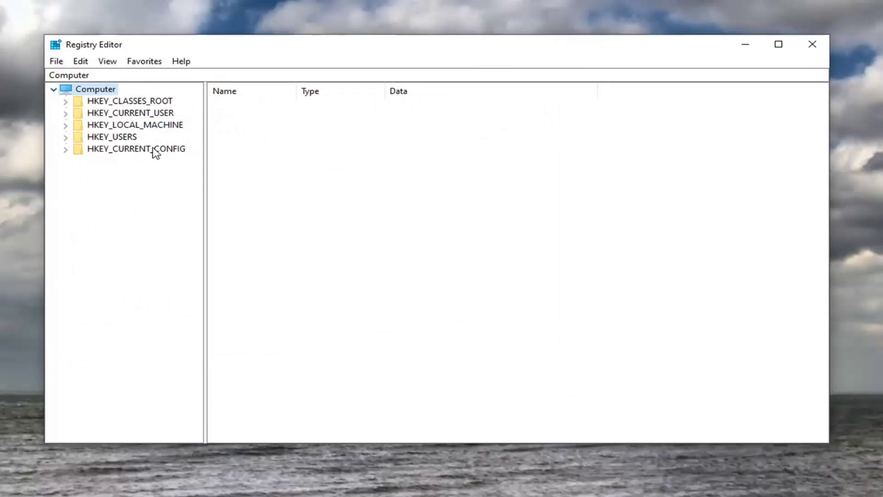
Expand HKEY_LOCAL_MACHINE, SOFTWARE and Microsoft, widening the key tree to fit names.
left_click(167, 128)
double_click(161, 128)
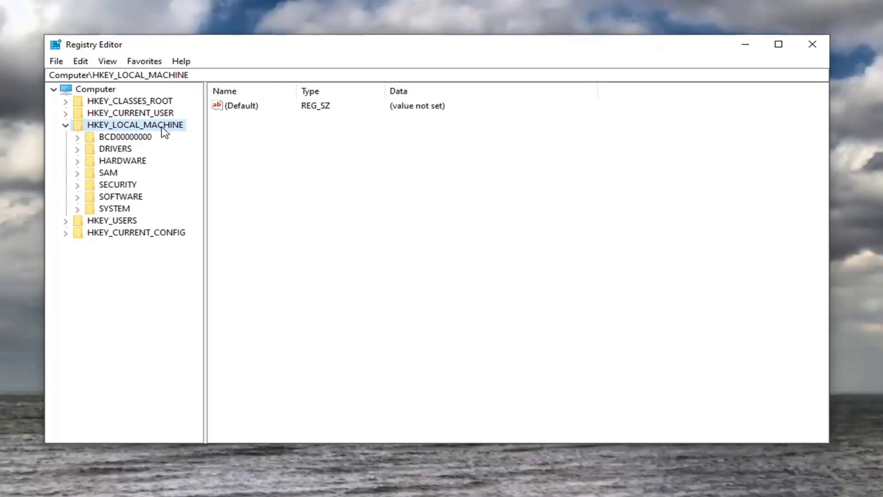
left_click(127, 199)
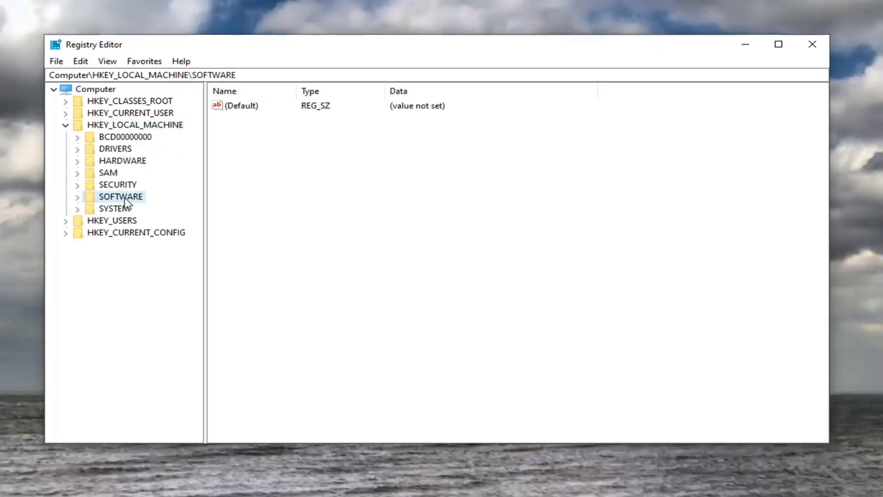
double_click(125, 197)
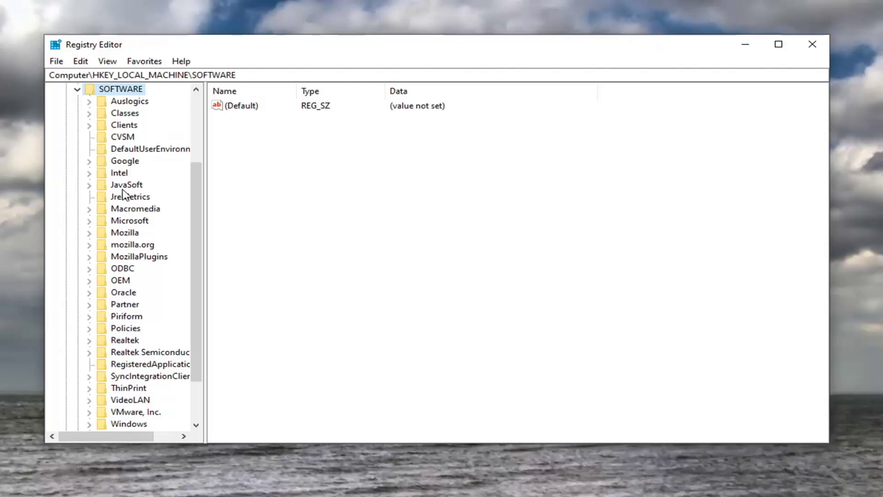
scroll(124, 194, "down", 2)
left_click_drag(205, 202, 266, 203)
left_click(128, 175)
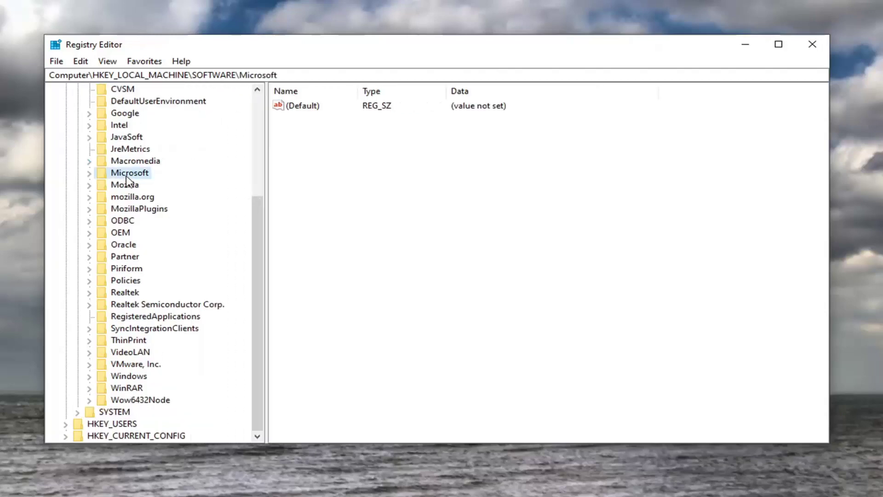
double_click(128, 175)
scroll(203, 237, "down", 5)
scroll(203, 237, "down", 6)
scroll(203, 237, "down", 6)
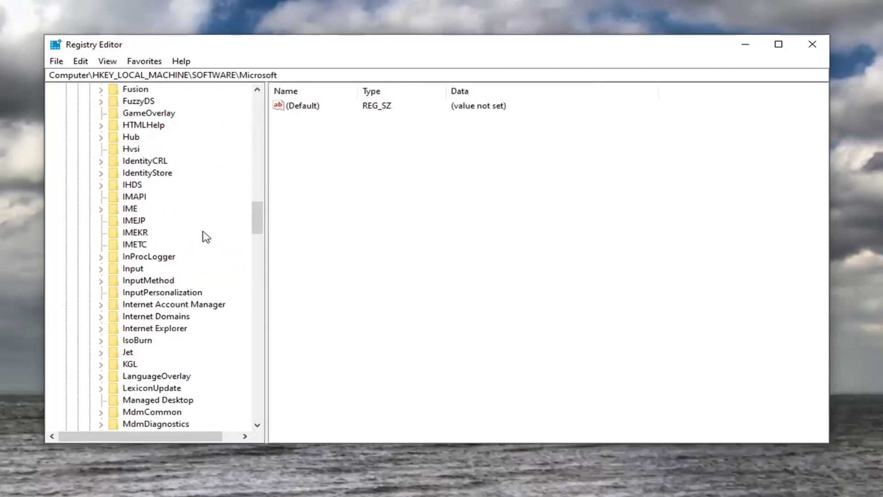
scroll(203, 237, "down", 8)
scroll(200, 249, "down", 11)
scroll(178, 296, "up", 3)
Expand Office and select the 16.0 key, showing its application subkeys.
left_click(136, 235)
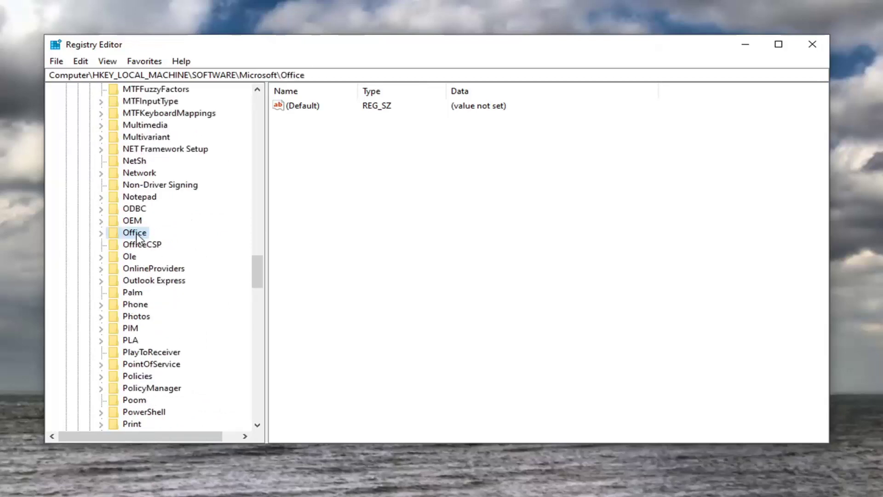
double_click(138, 236)
left_click(142, 260)
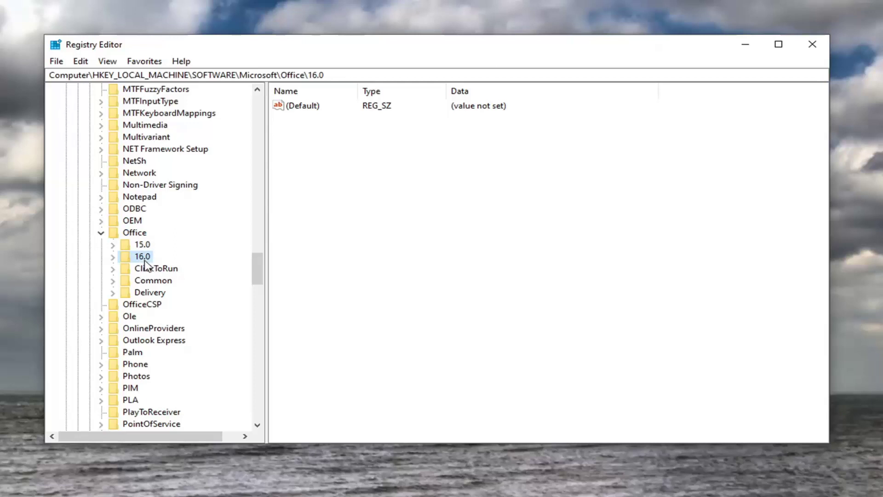
double_click(143, 257)
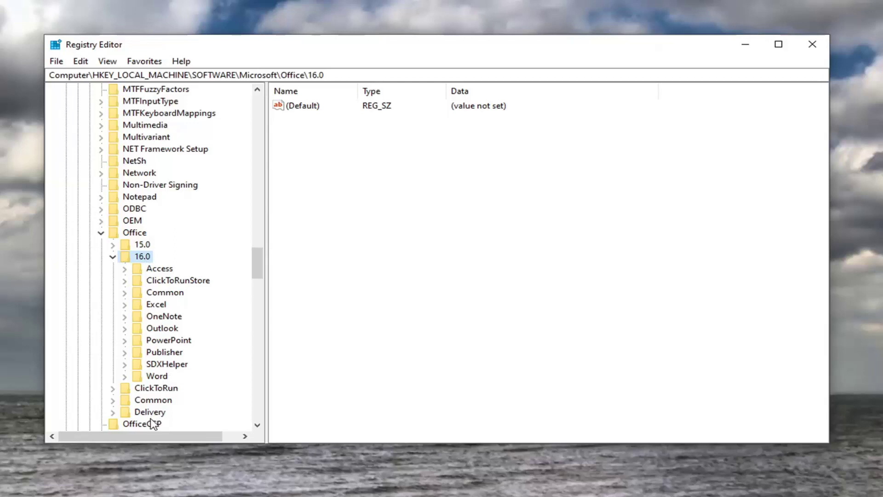
left_click(113, 257)
left_click(113, 257)
Create a new subkey named Delivery under Office\16.0.
right_click(141, 260)
mouse_move(173, 279)
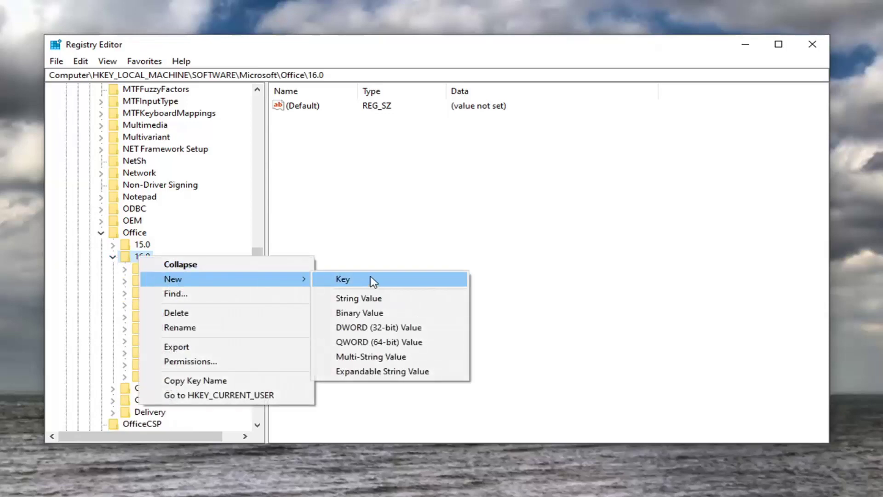
left_click(372, 281)
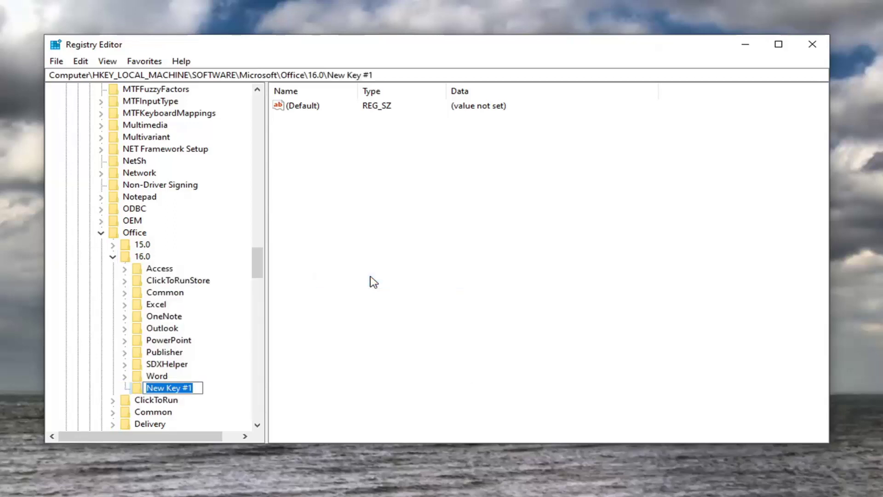
type("Delivery")
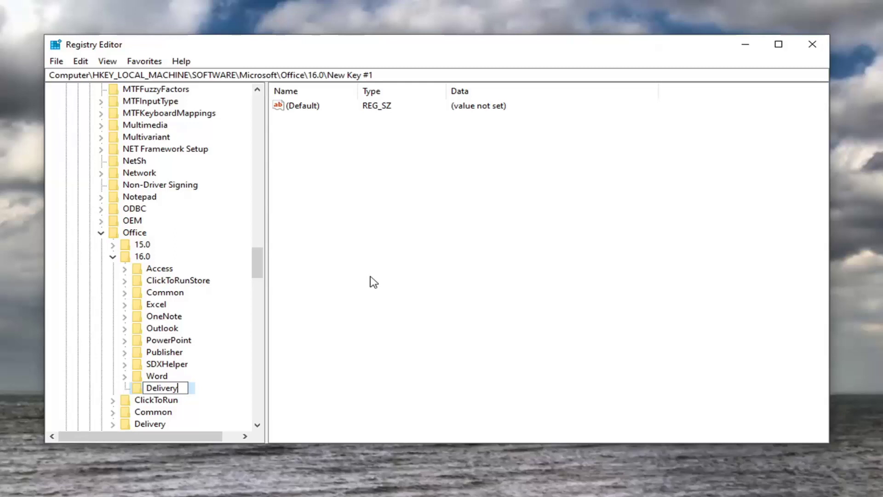
key("Return")
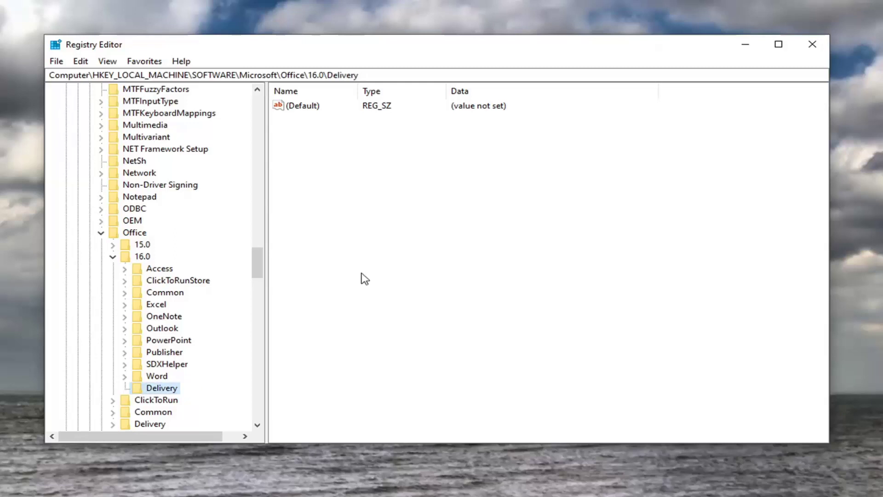
Add a LocalCacheDrive string value to Delivery and open its edit dialog.
right_click(309, 142)
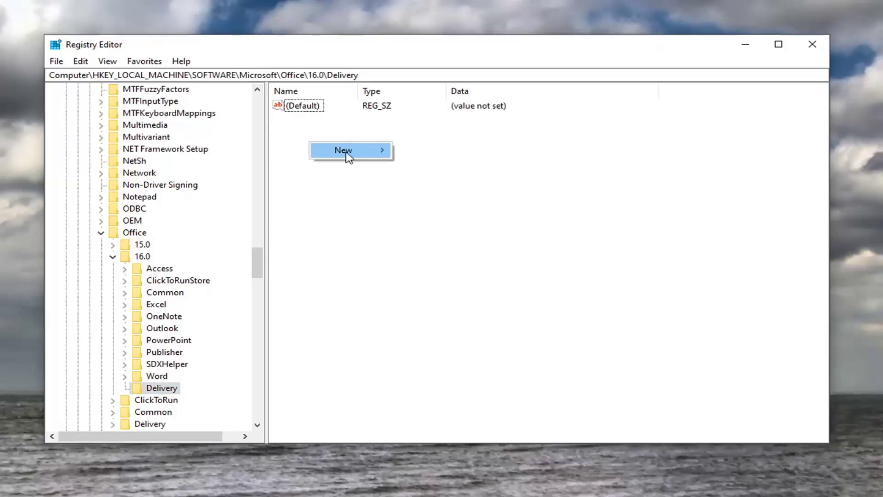
mouse_move(344, 150)
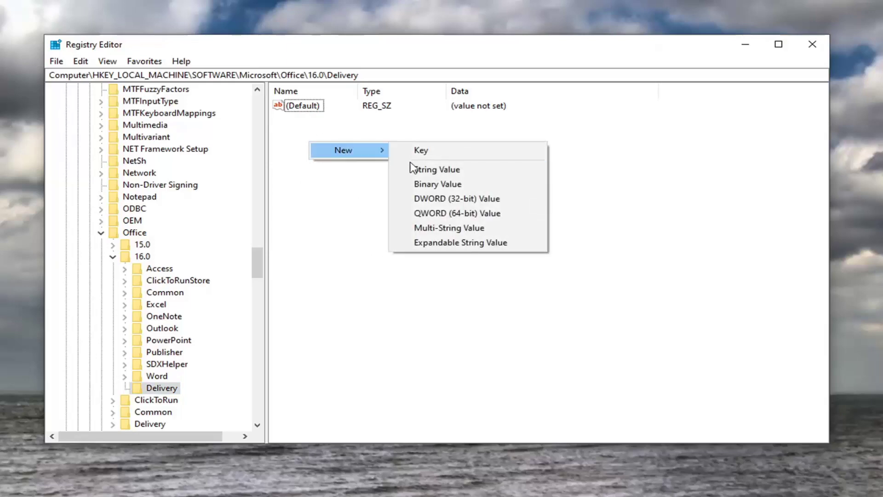
left_click(428, 170)
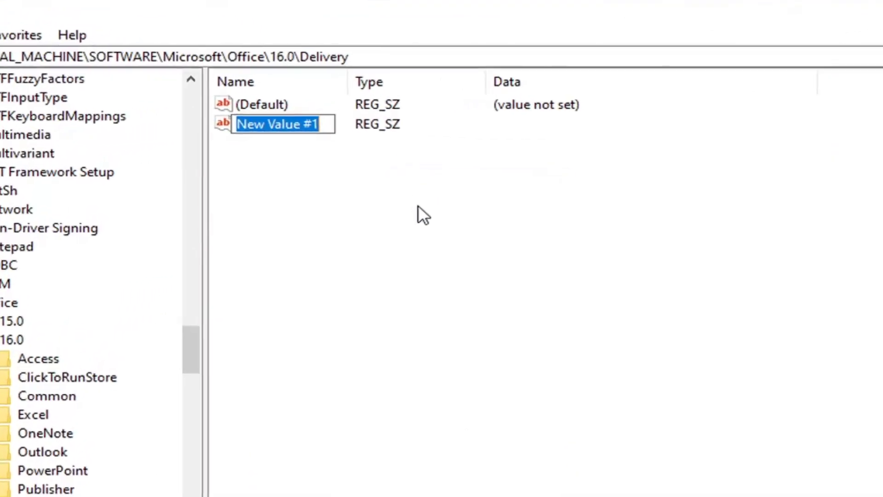
type("LocalCach")
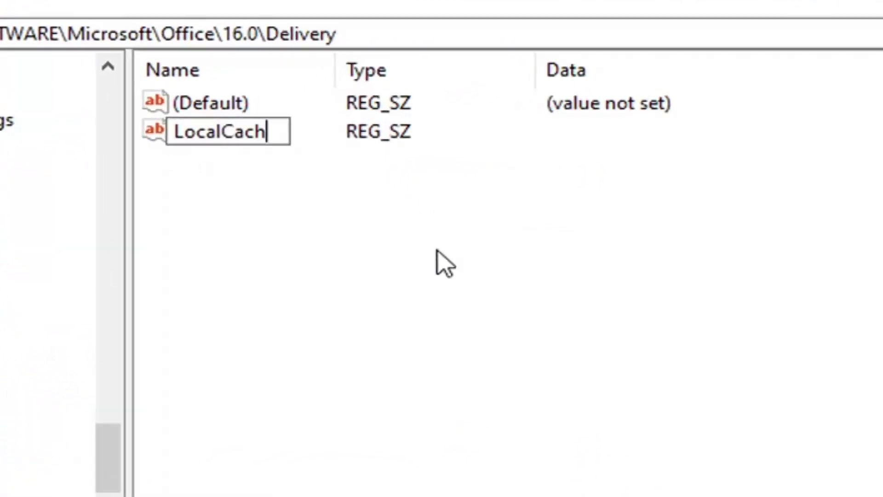
type("e")
type("D")
type("rive")
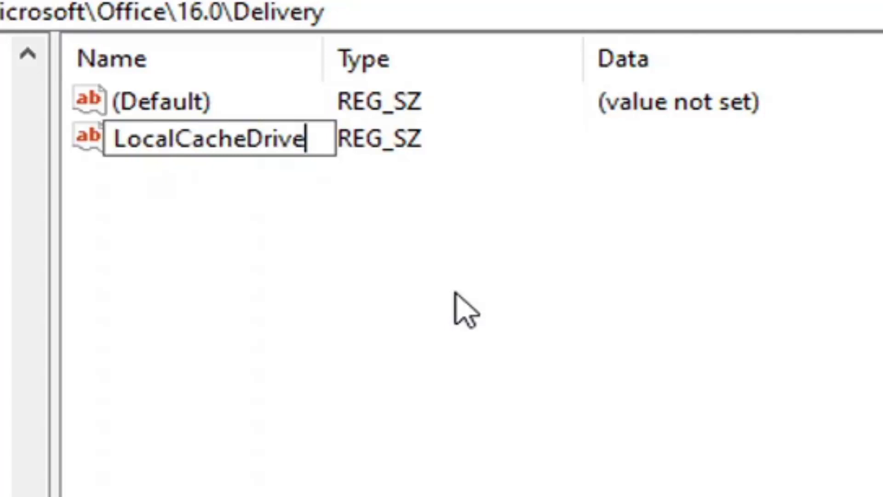
key("Return")
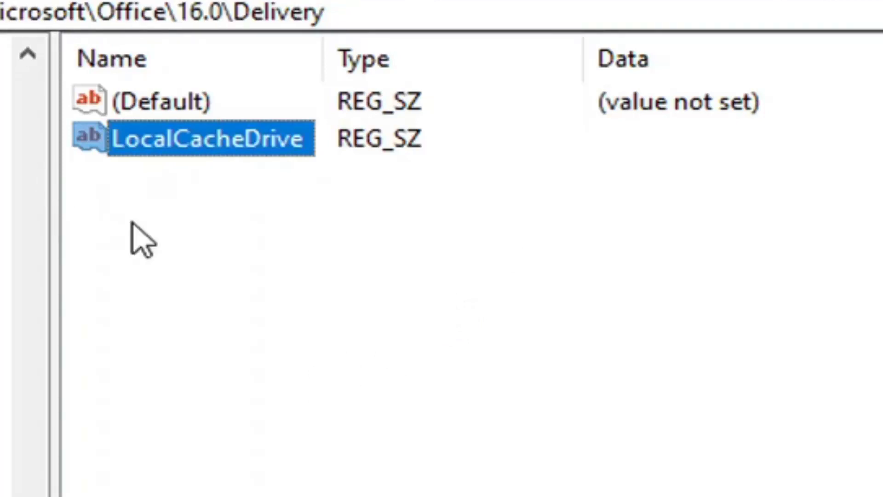
double_click(290, 146)
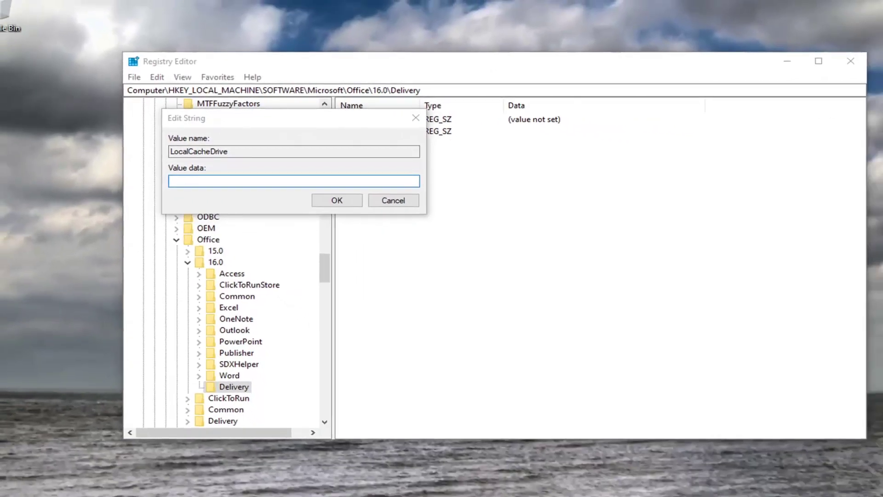
Confirm in File Explorer's This PC that the local disk is C, then save C as LocalCacheDrive's data.
left_click(14, 485)
type("file ex")
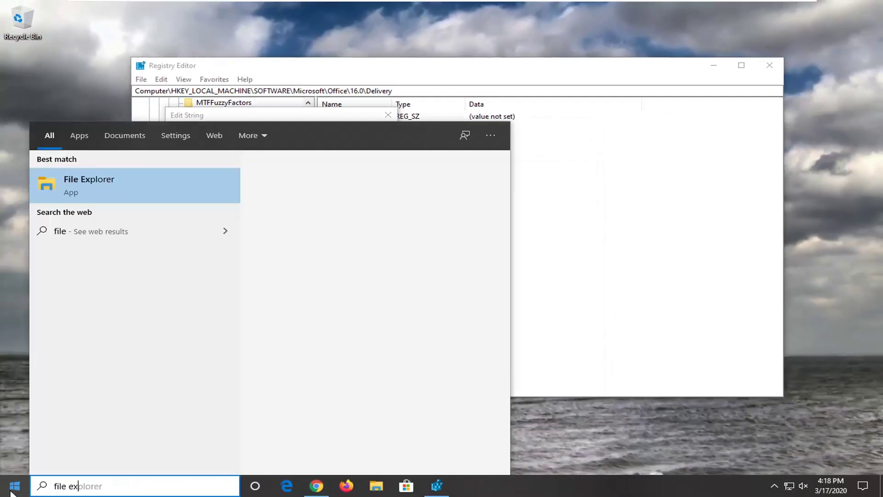
type("plorer")
left_click(118, 190)
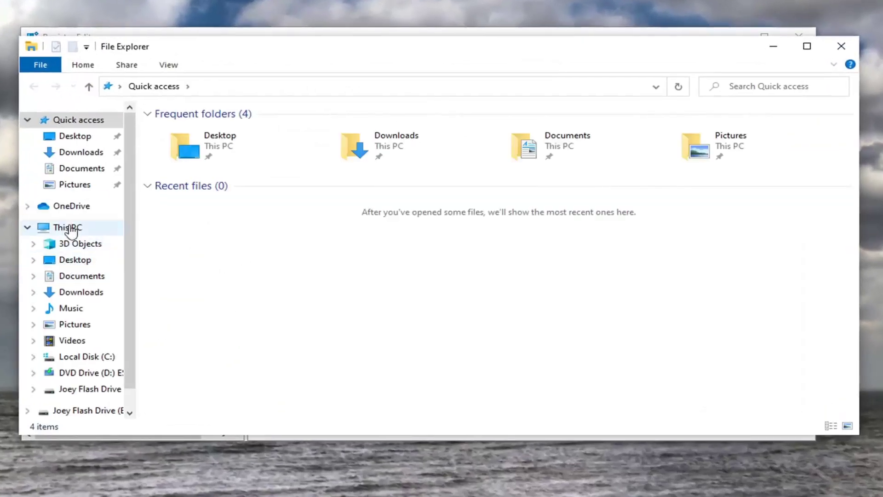
left_click(68, 228)
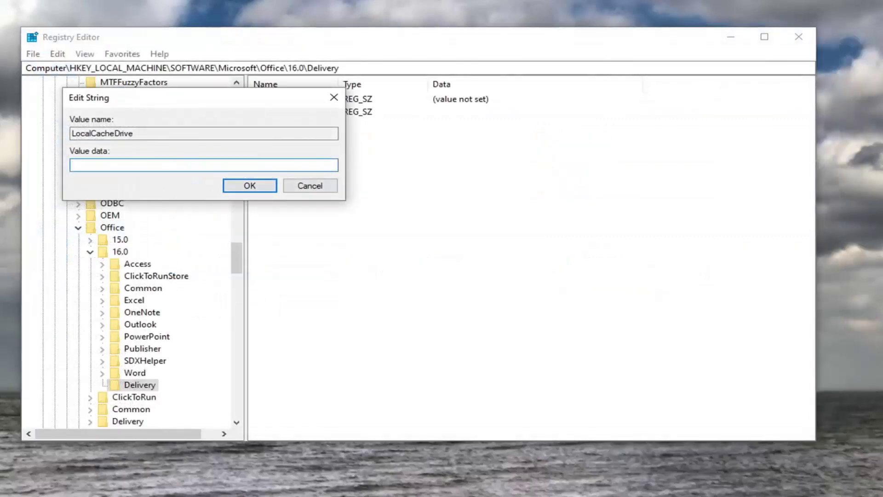
type("C")
left_click(249, 186)
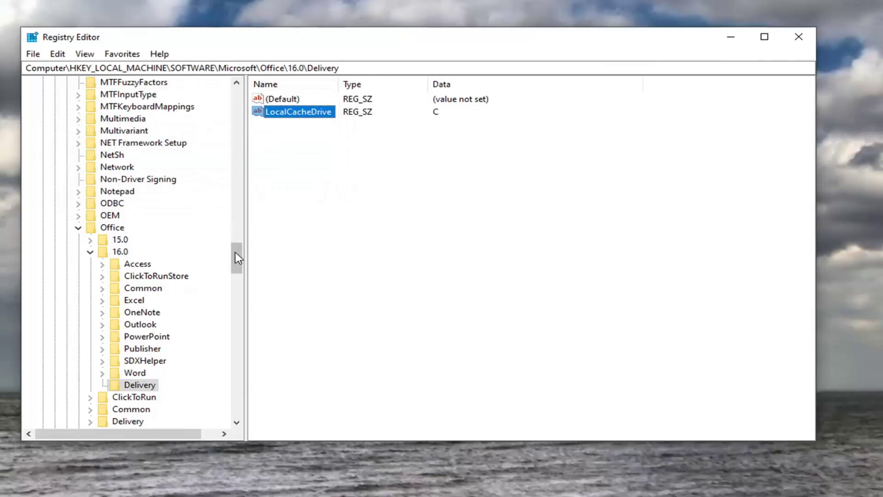
scroll(104, 296, "up", 3)
Collapse 16.0, Office, Microsoft, SOFTWARE and HKEY_LOCAL_MACHINE back to the root hives.
left_click(89, 360)
left_click(78, 335)
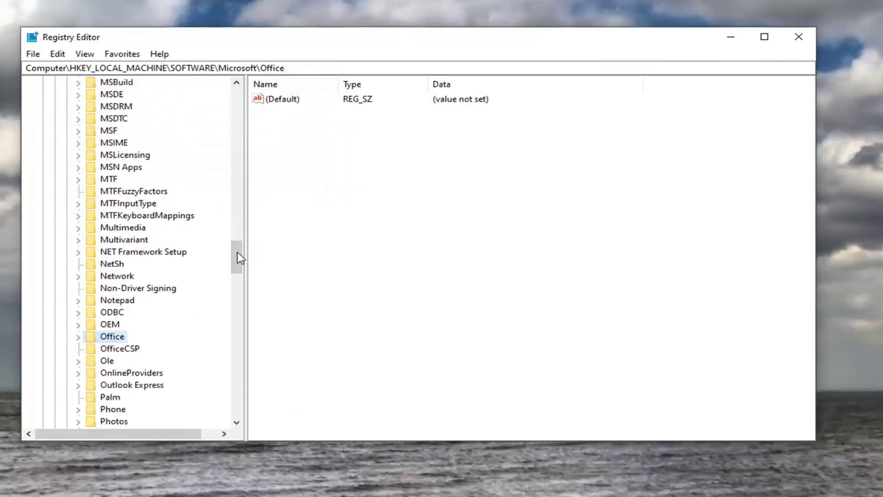
left_click_drag(238, 256, 223, 133)
scroll(112, 200, "up", 9)
scroll(83, 276, "up", 1)
left_click(65, 324)
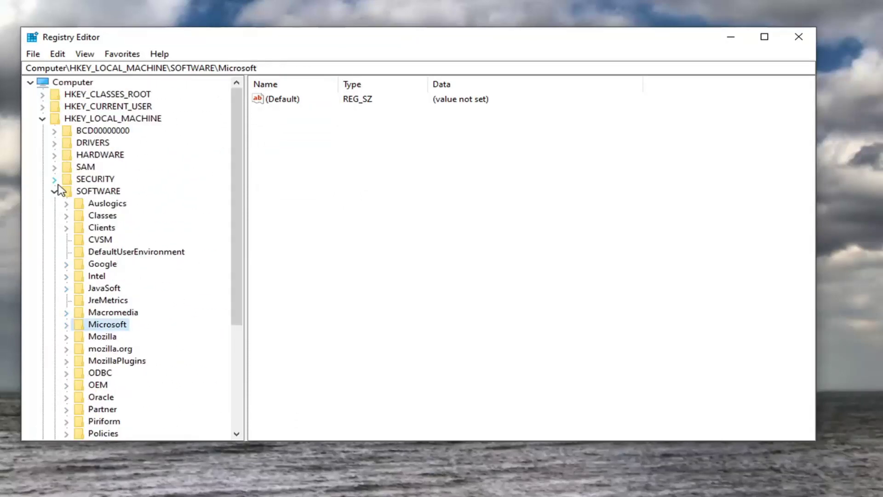
left_click(55, 190)
left_click(43, 120)
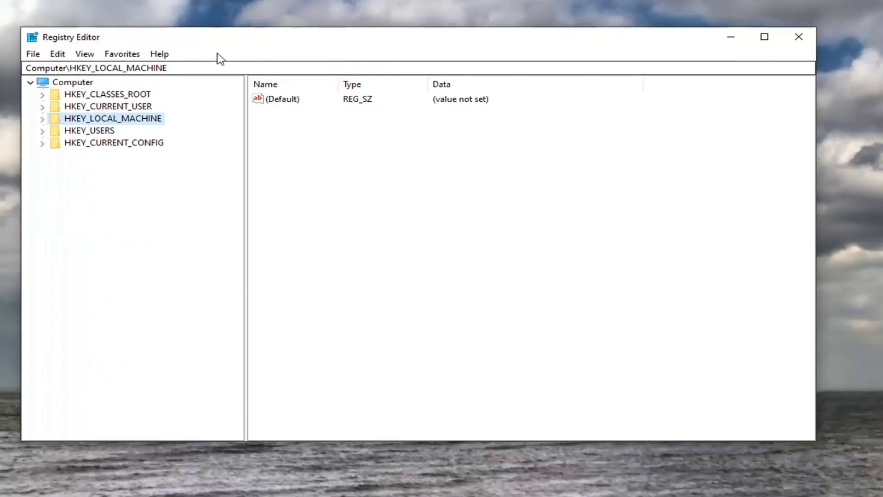